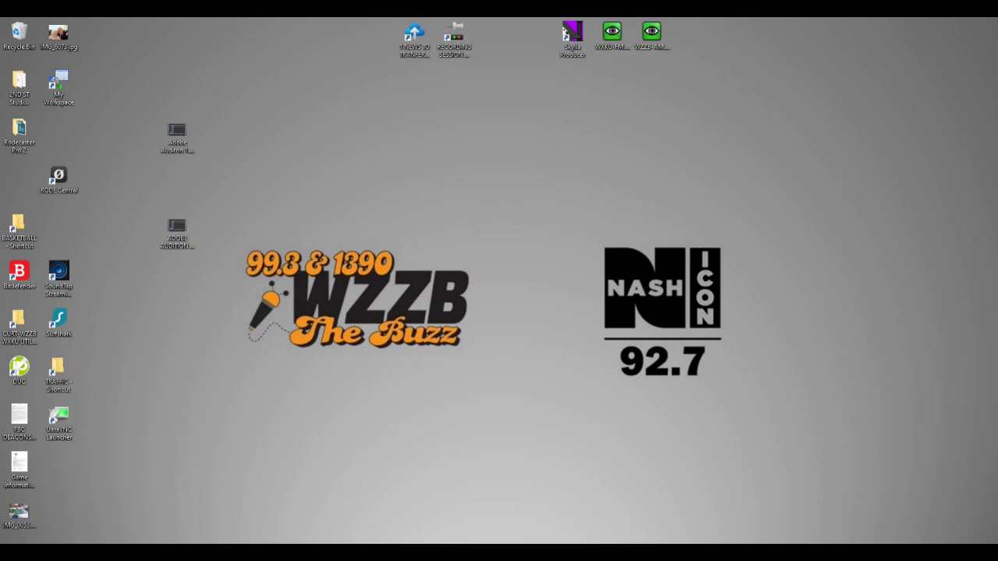
Launch Adobe Audition 1.5 from the Start menu and allow it through the UAC prompt
key("super")
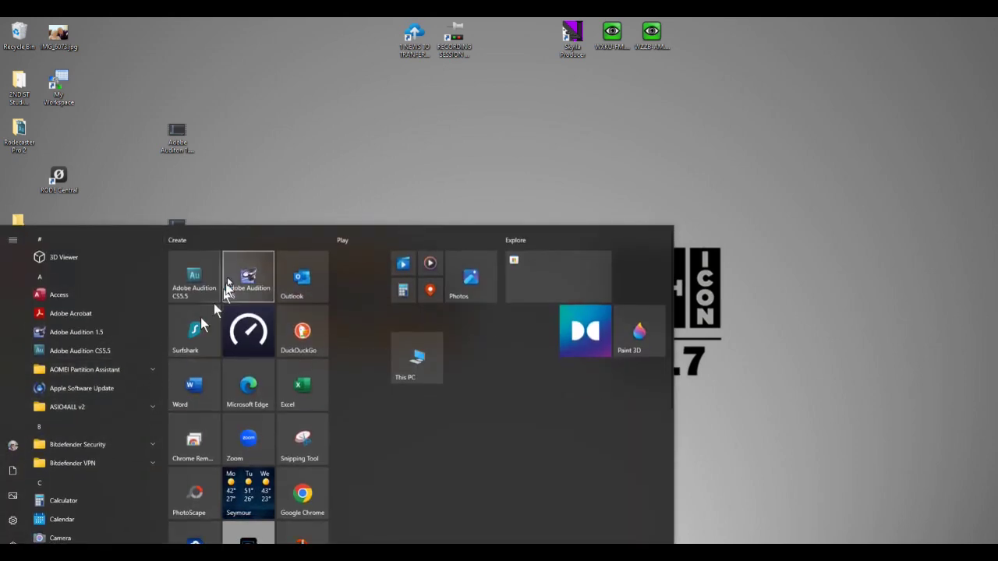
left_click(248, 277)
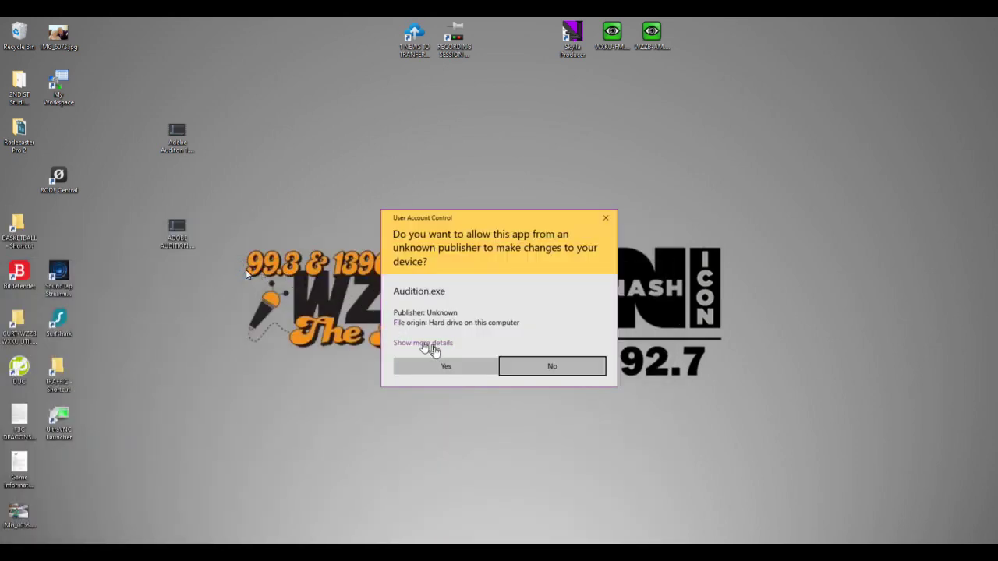
left_click(450, 367)
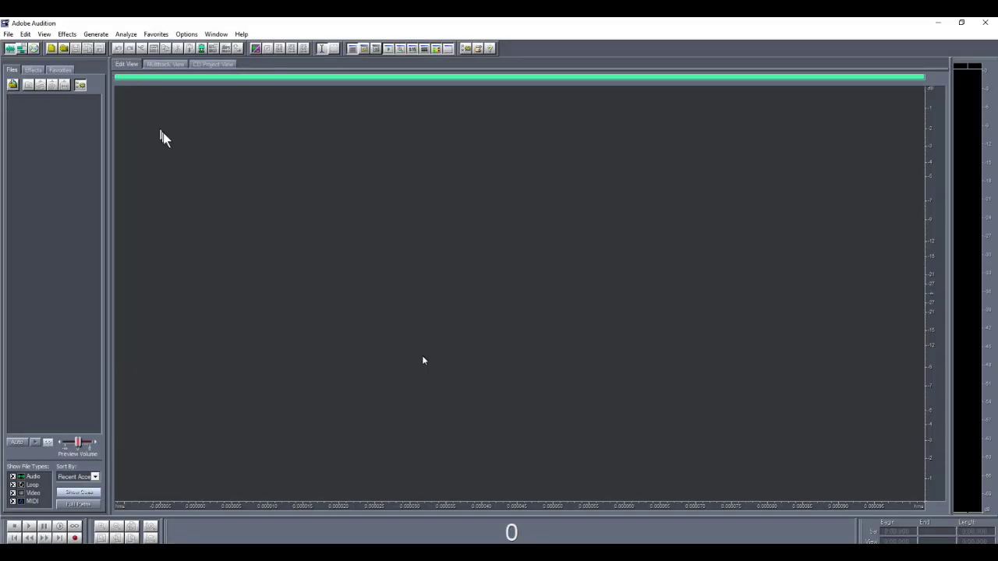
Switch to Multitrack View, narrow the Files panel, and bring up Track 1's input devices
left_click(157, 65)
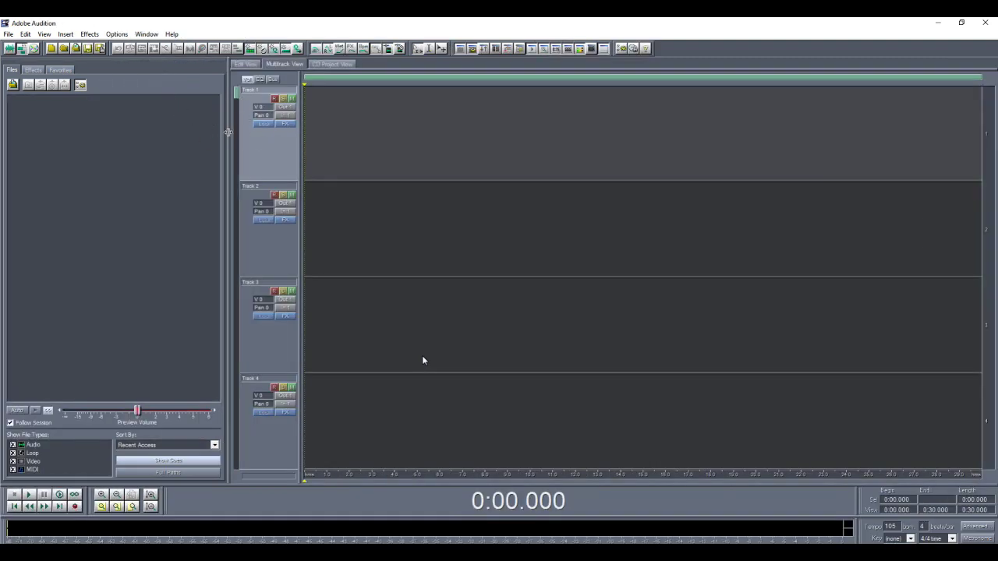
left_click_drag(228, 131, 161, 134)
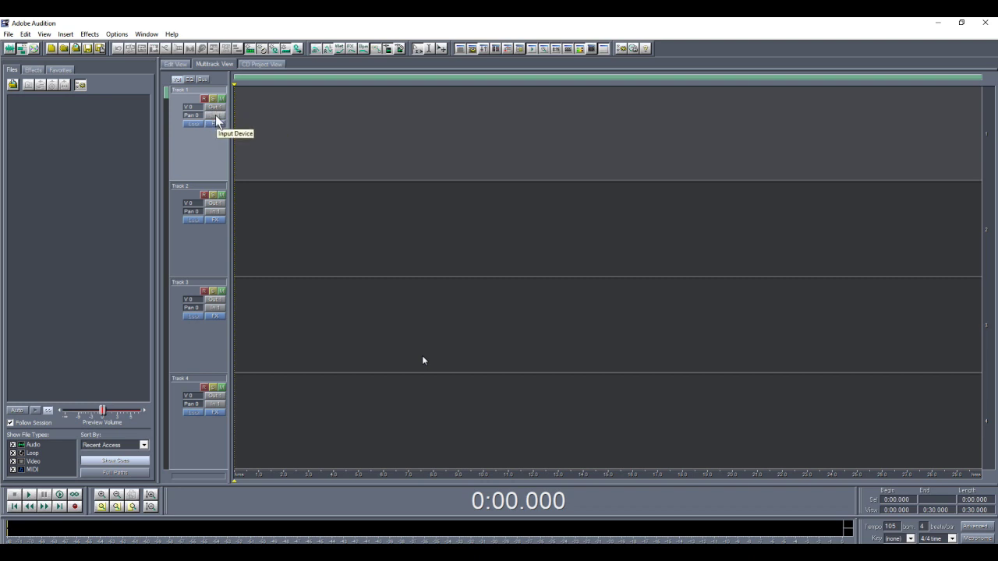
left_click(216, 119)
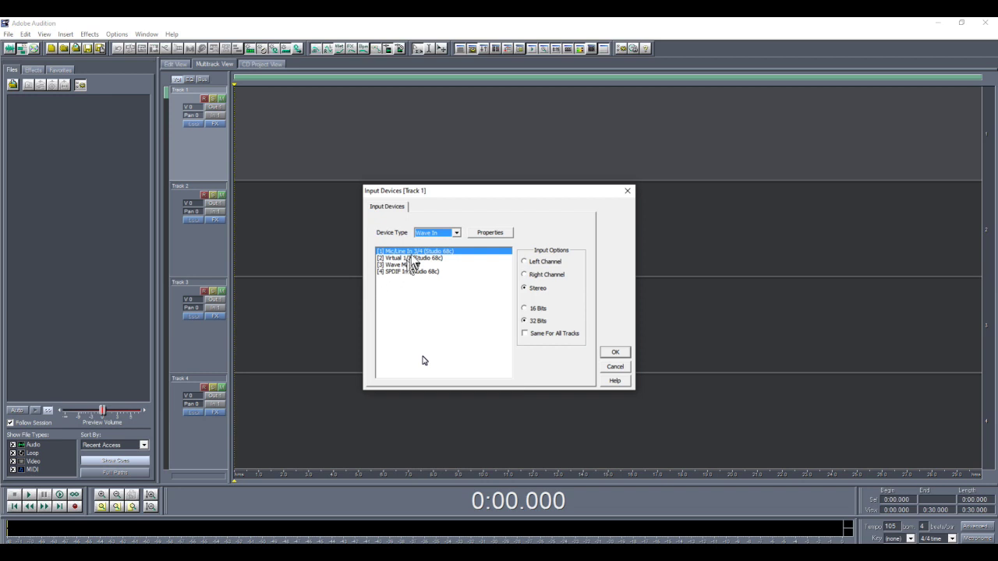
Set Track 1 to record only the left channel of Mic/Line In 3/4 (Studio 68c)
left_click(525, 262)
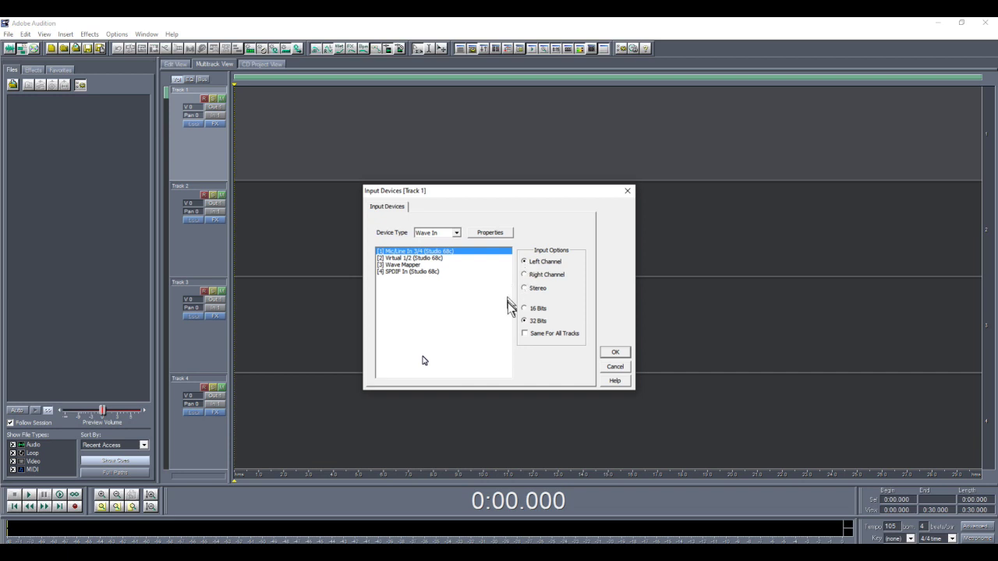
left_click(615, 353)
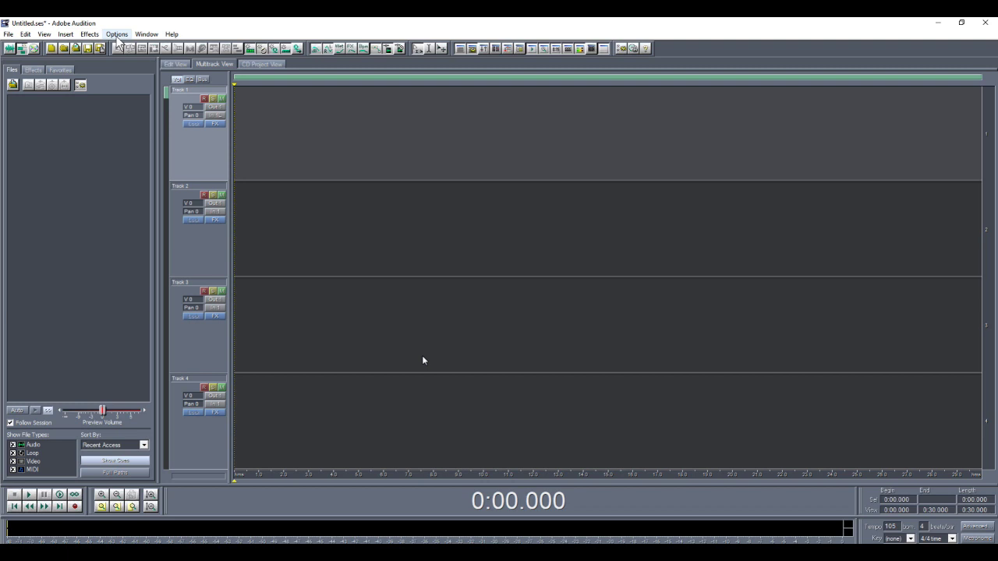
left_click(117, 35)
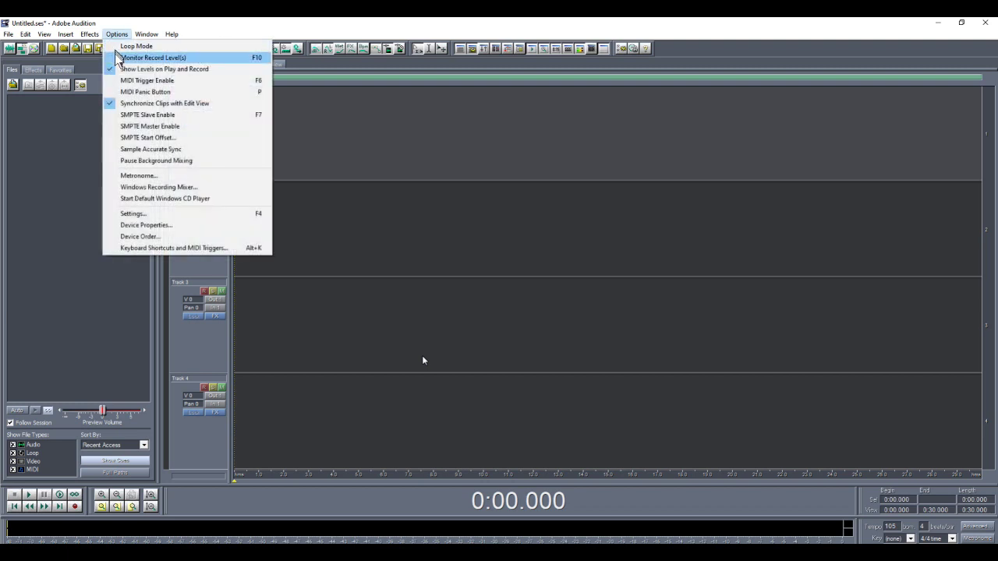
Enable Options > Monitor Record Level(s) so the input meter shows live levels
left_click(125, 58)
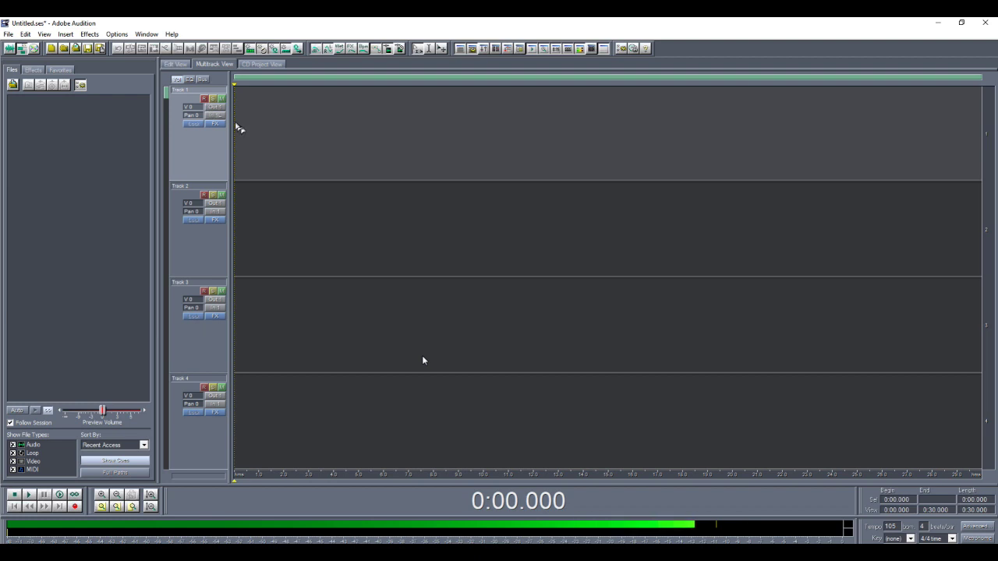
Stop monitoring and record a roughly 15-second voiceover clip onto Track 1
left_click(14, 498)
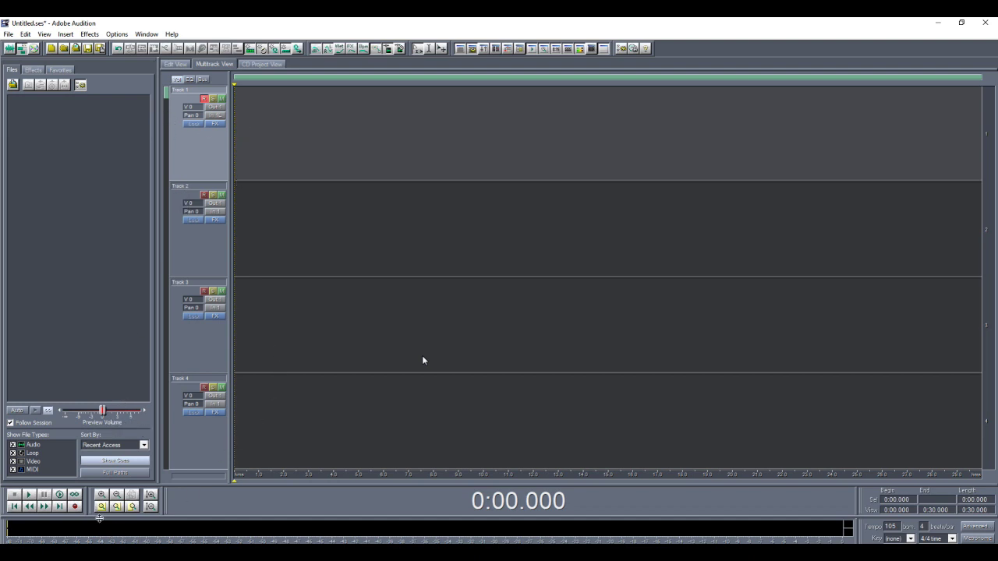
left_click(74, 507)
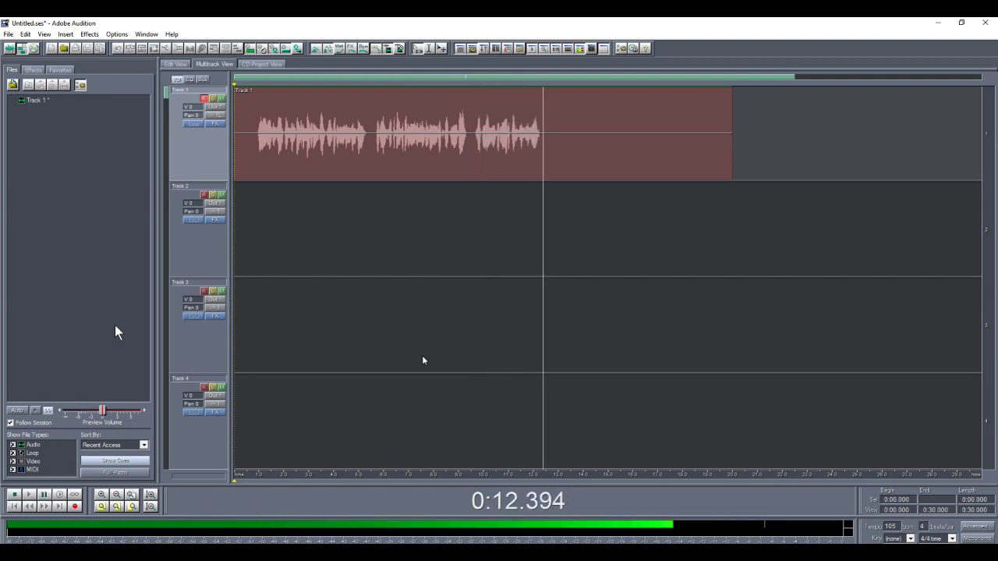
left_click(470, 246)
key("space")
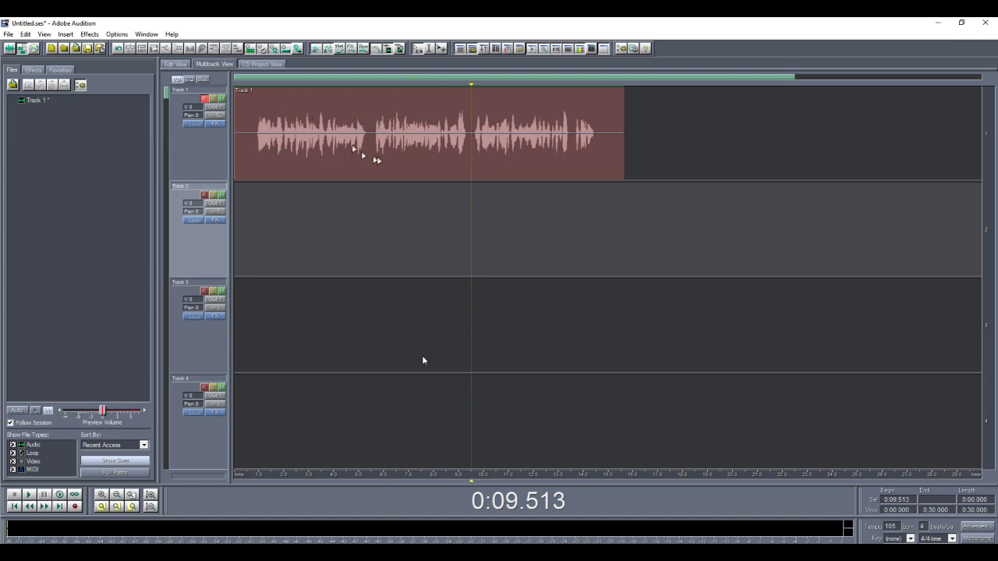
In Edit View, trim the clip to the speech selection ending around 13.4 seconds
double_click(388, 161)
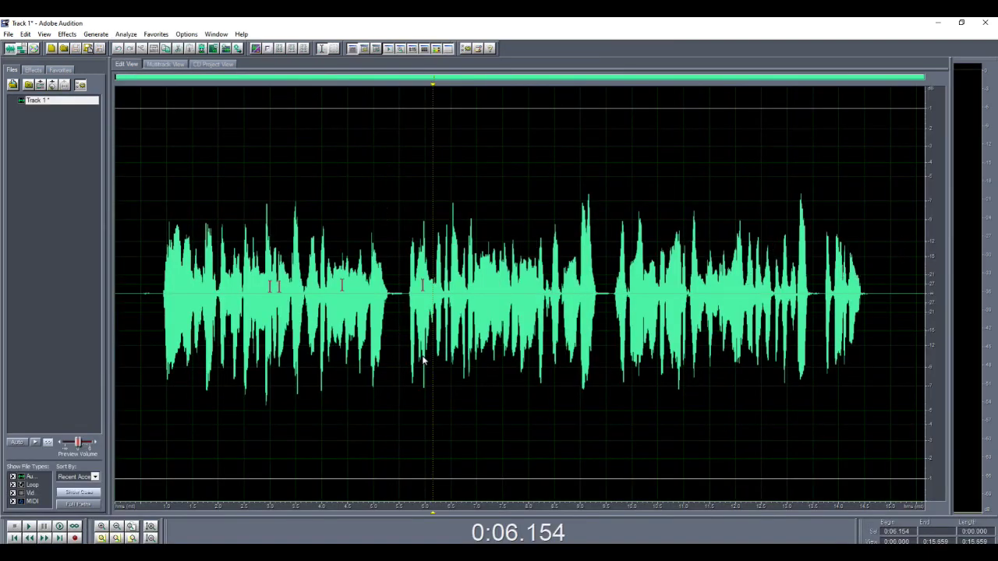
left_click(159, 288)
left_click_drag(159, 288, 866, 272)
right_click(319, 270)
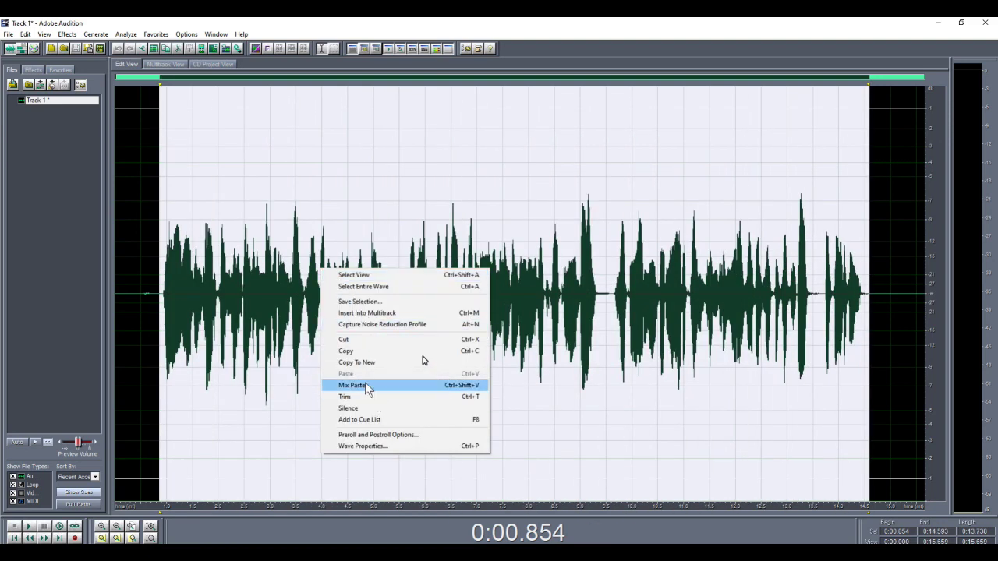
left_click(343, 397)
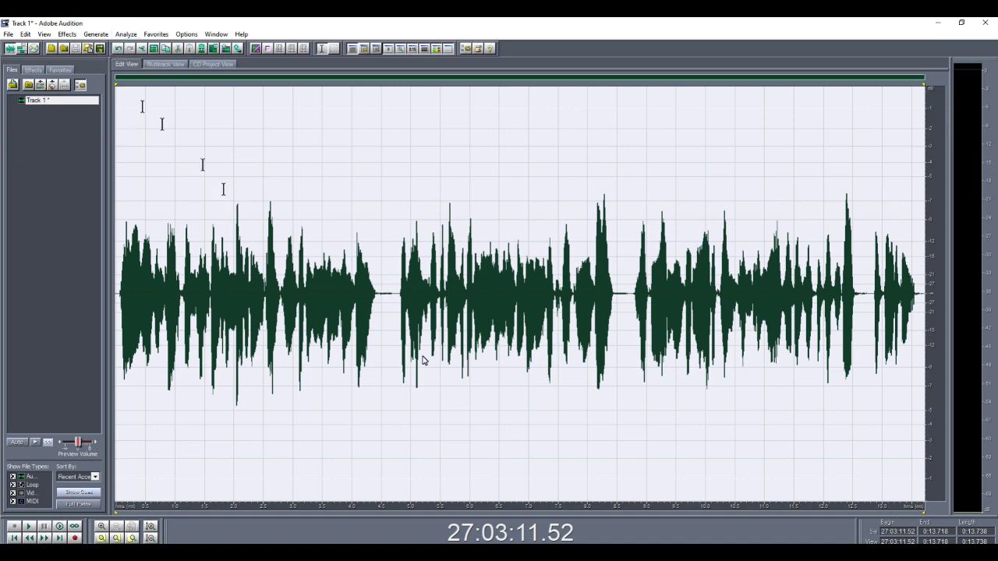
left_click(71, 38)
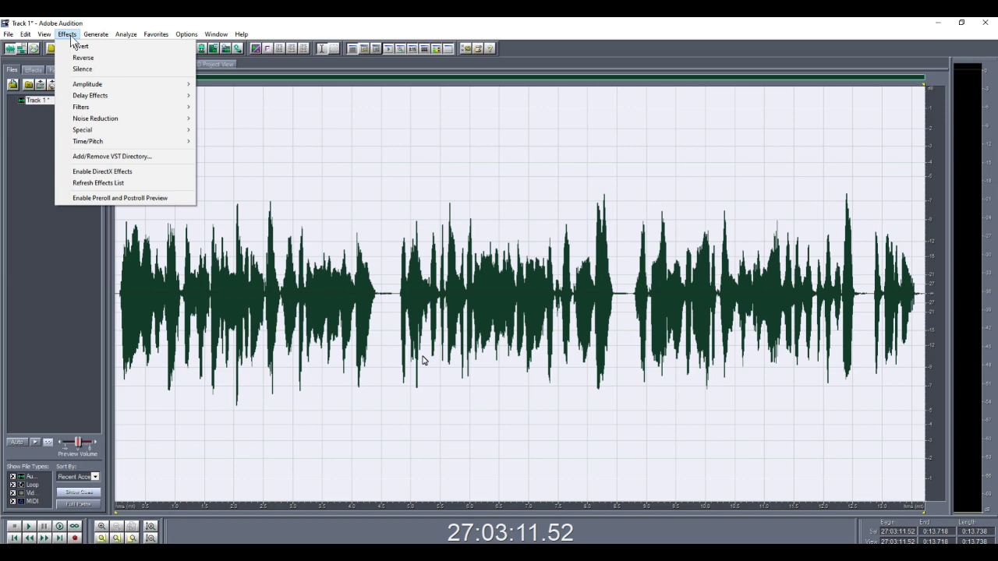
mouse_move(105, 86)
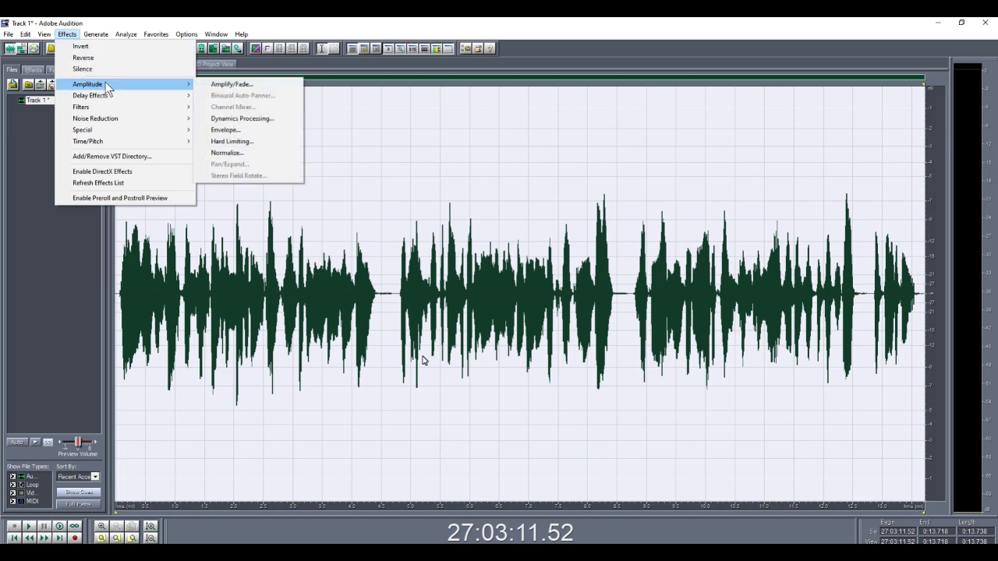
left_click(226, 84)
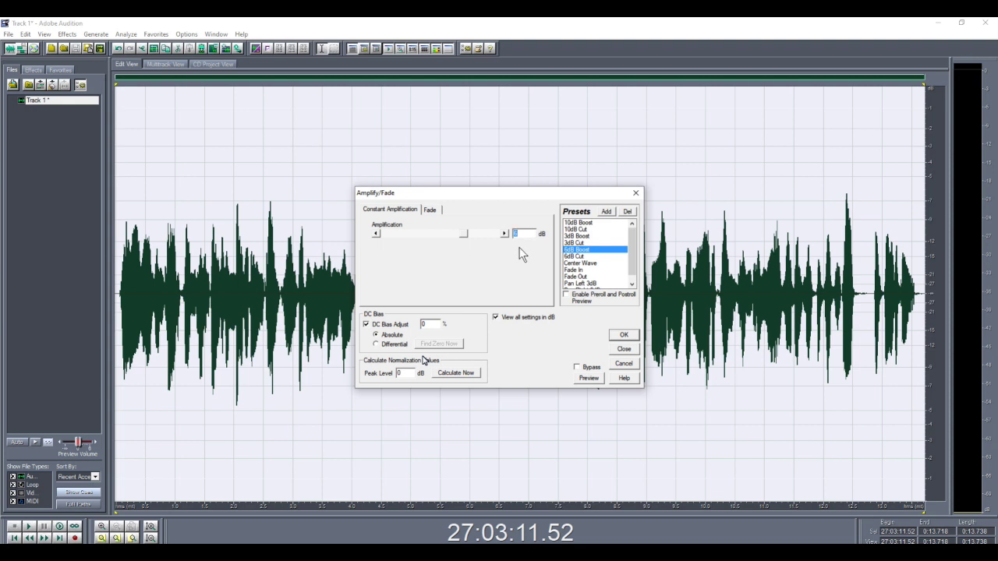
type("3")
left_click(624, 336)
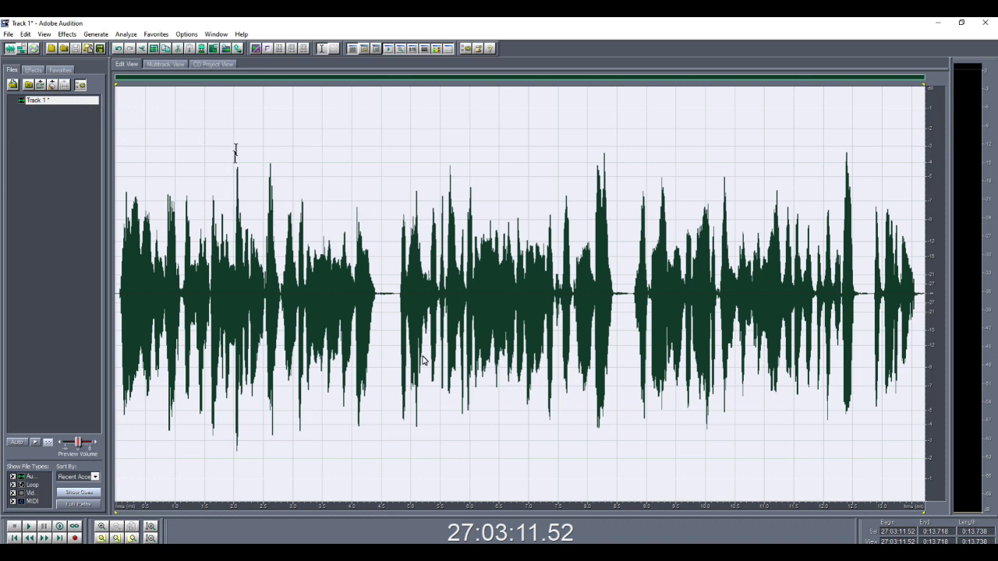
Apply Amplify/Fade with 8 dB amplification to the whole voiceover
left_click(68, 35)
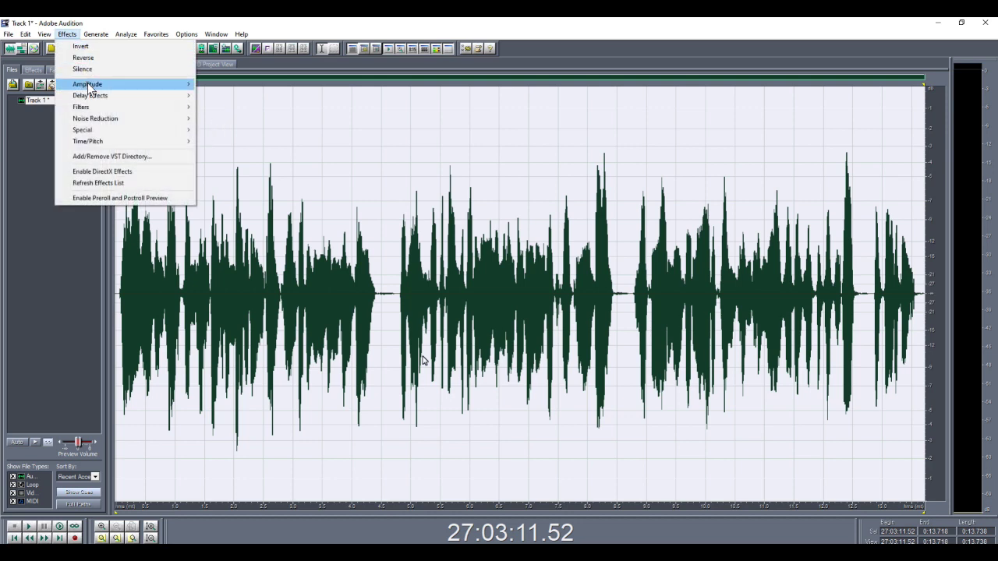
mouse_move(101, 85)
left_click(232, 86)
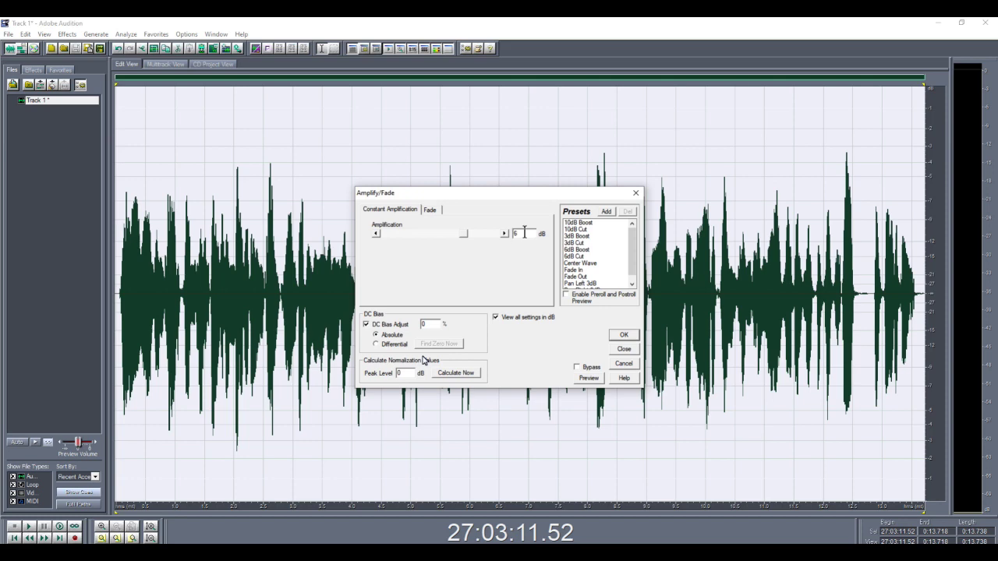
type("1")
key("BackSpace")
type("8")
left_click(623, 337)
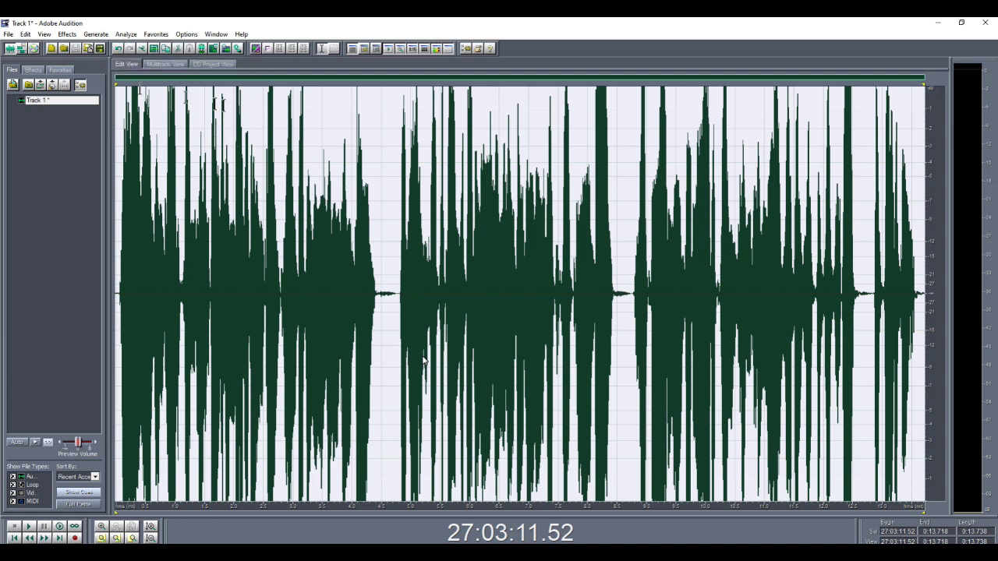
left_click(26, 34)
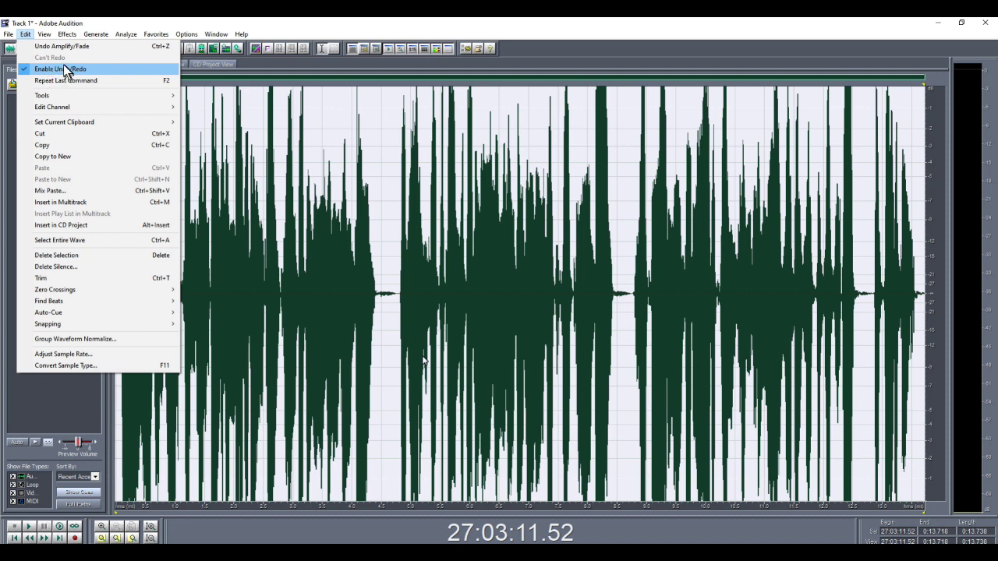
Undo the Amplify/Fade boost from the Edit menu
left_click(44, 49)
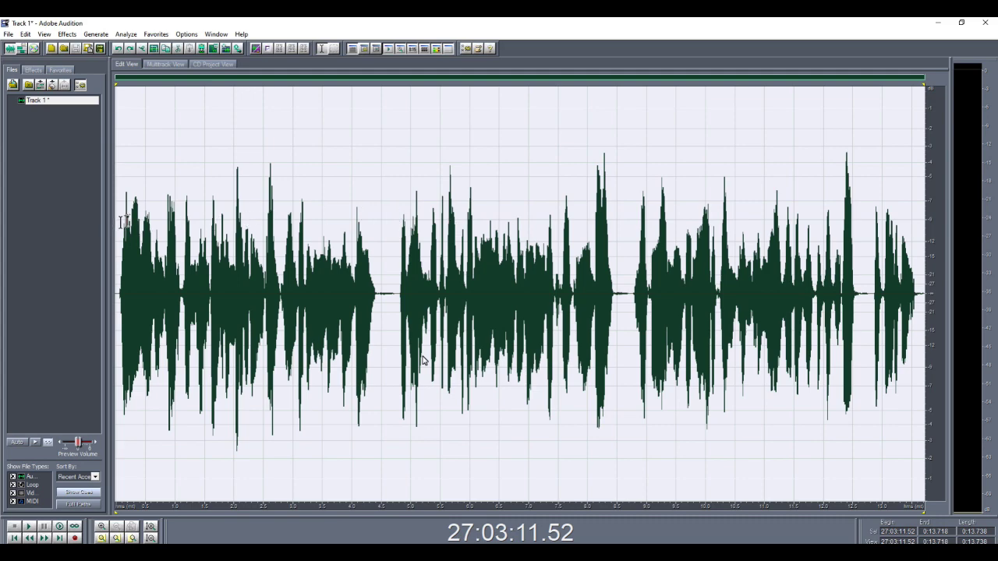
Zoom in, delete the first 64 ms sliver of the waveform, then zoom back out
scroll(144, 209, "up", 2)
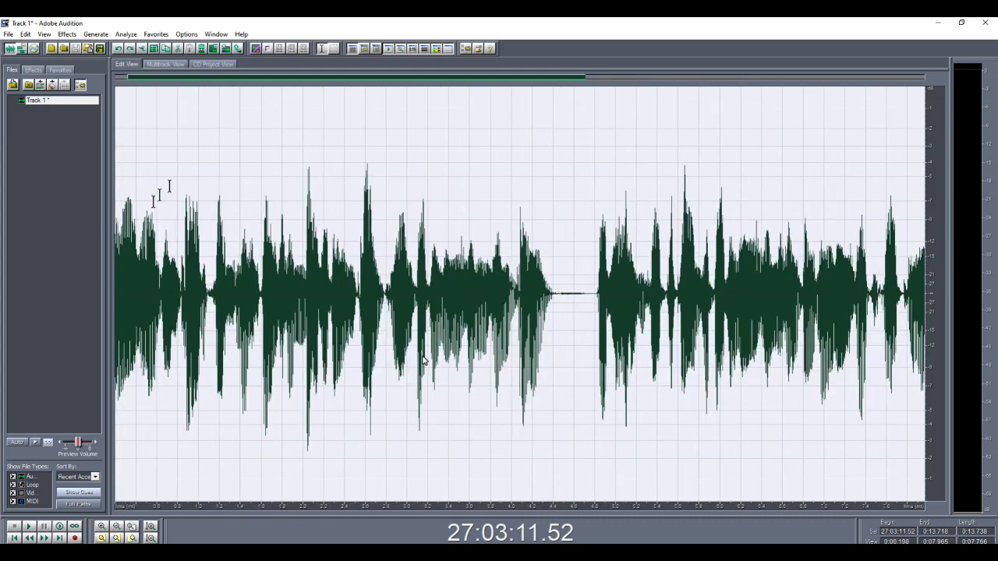
left_click_drag(334, 80, 321, 81)
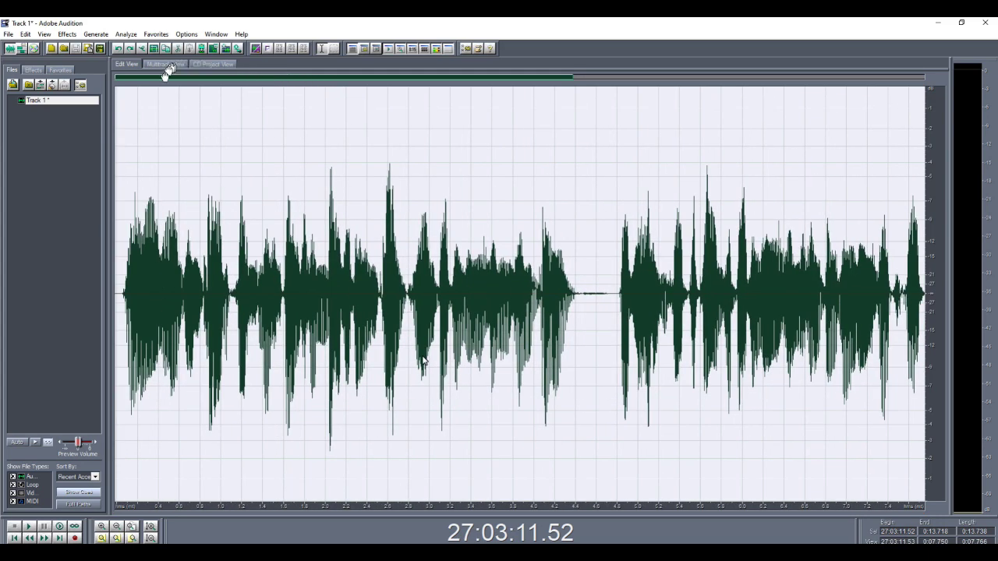
scroll(193, 87, "up", 2)
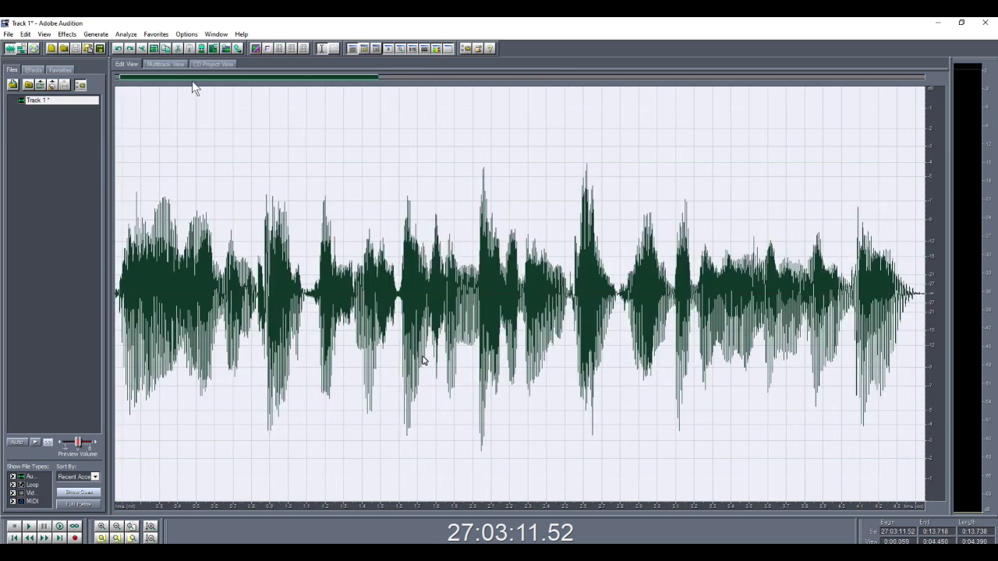
left_click_drag(206, 81, 190, 80)
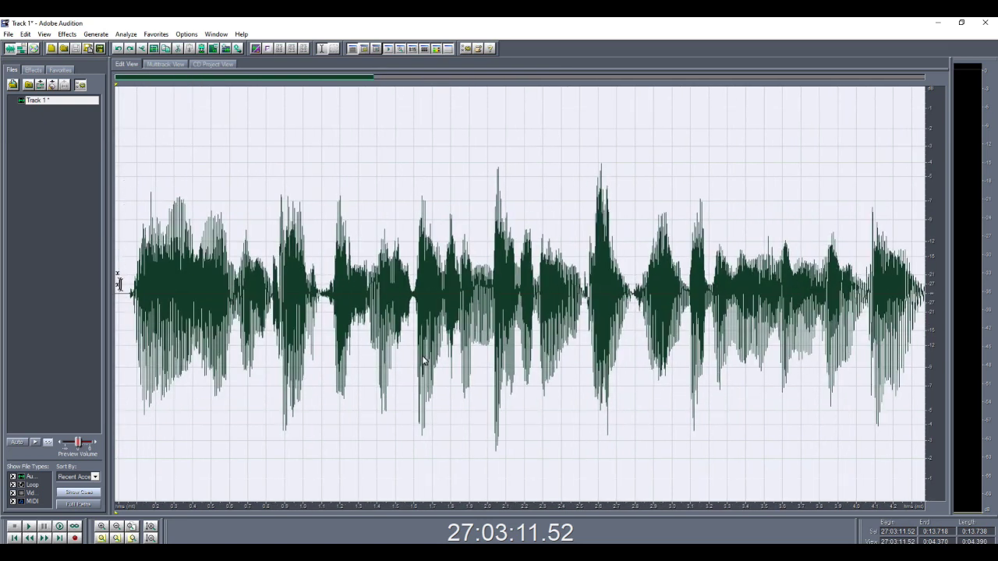
left_click(424, 360)
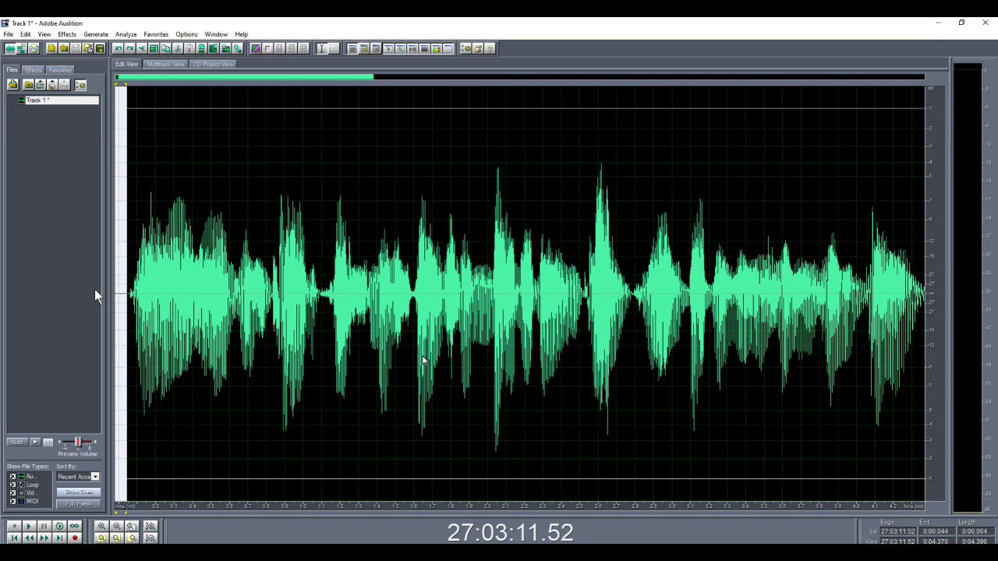
key("Delete")
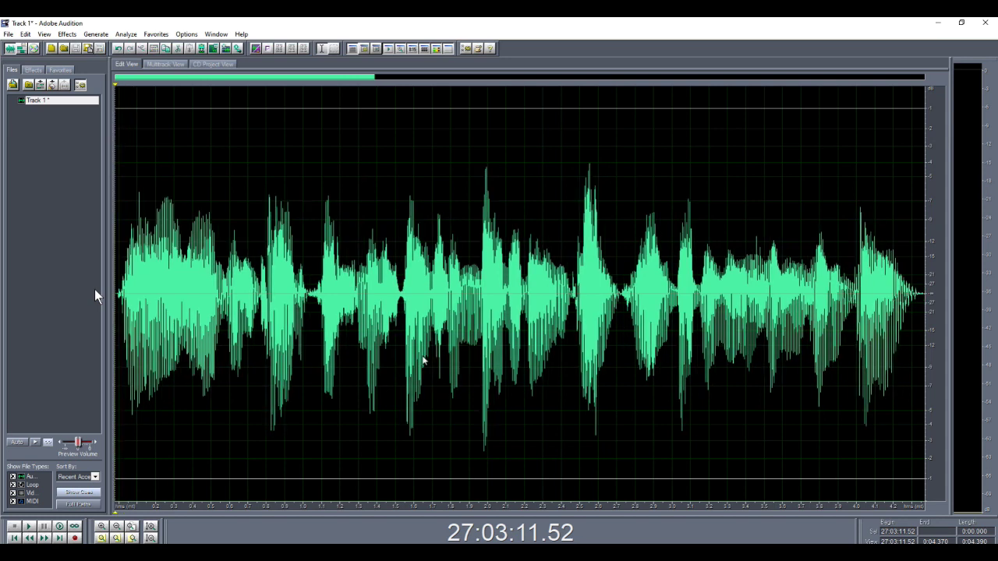
scroll(423, 360, "down", 1)
scroll(423, 359, "down", 3)
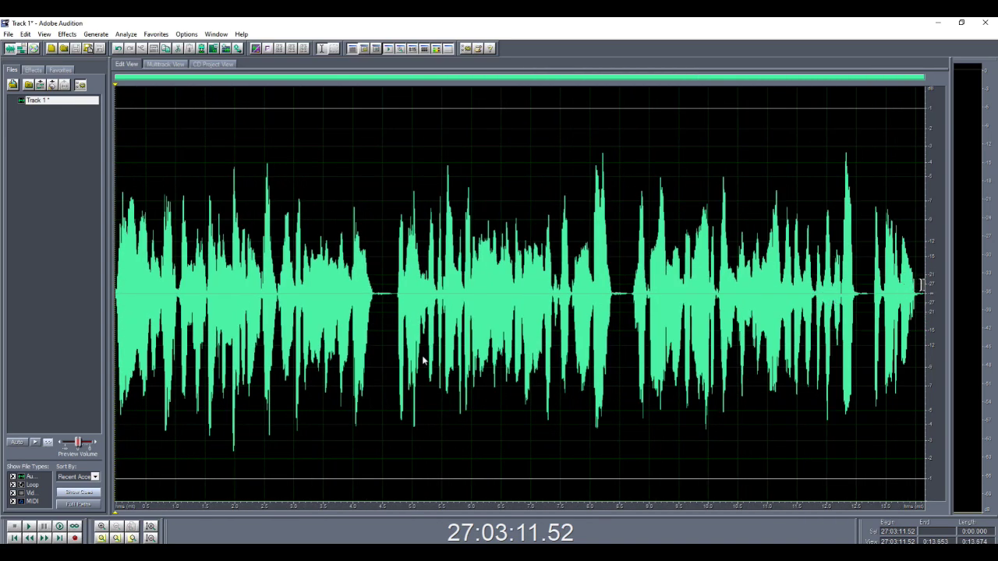
scroll(424, 359, "up", 2)
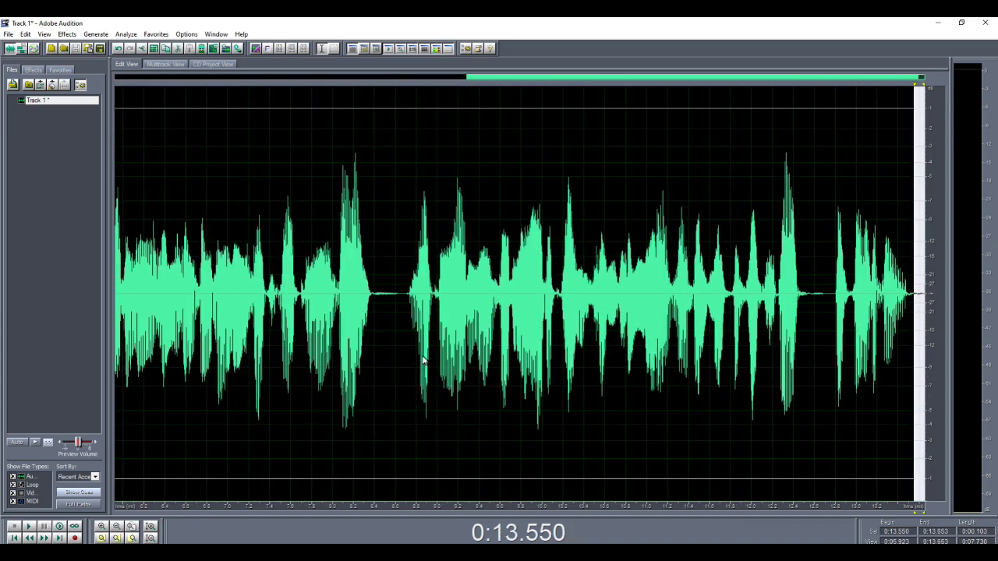
scroll(423, 360, "down", 2)
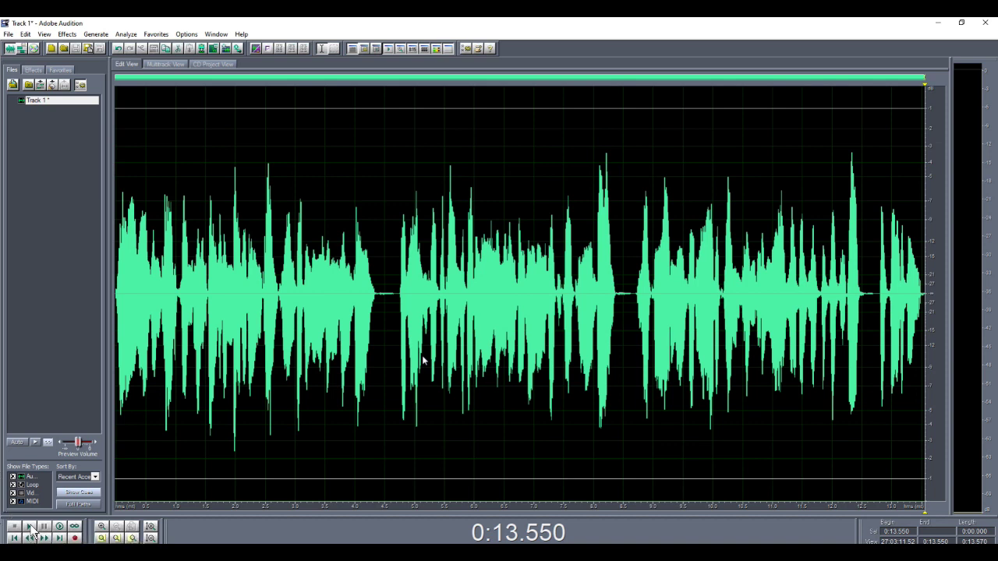
left_click(162, 302)
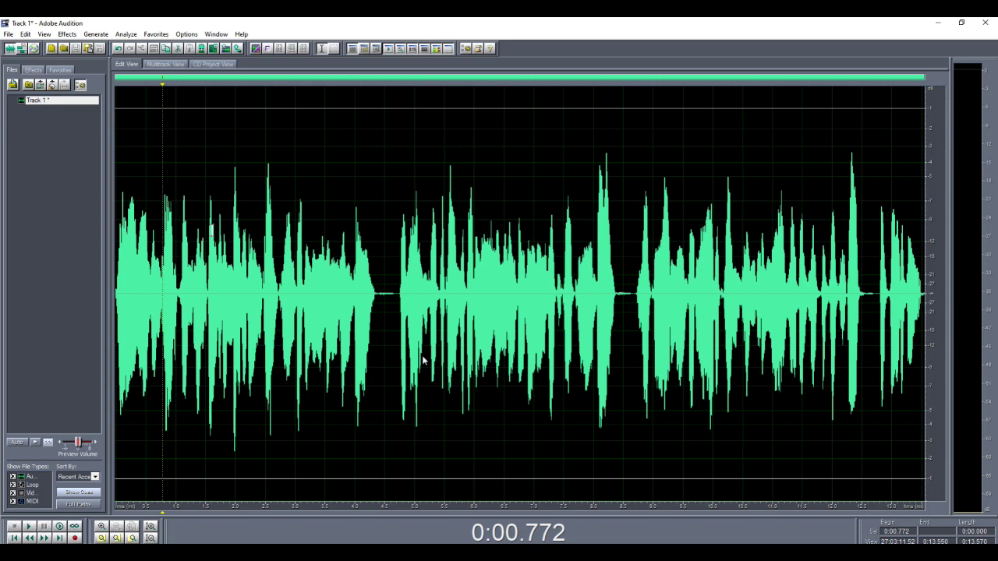
left_click(215, 231)
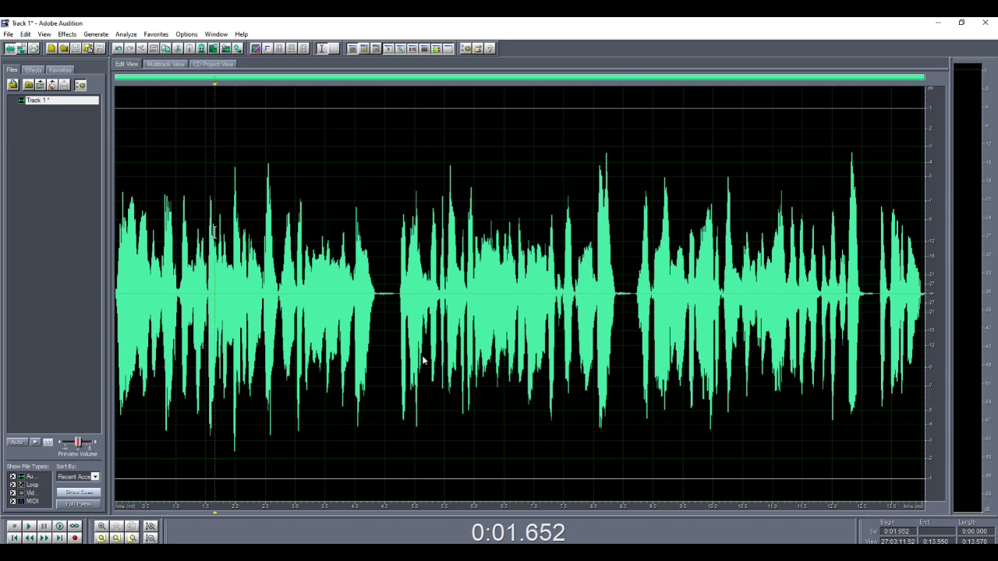
left_click(141, 107)
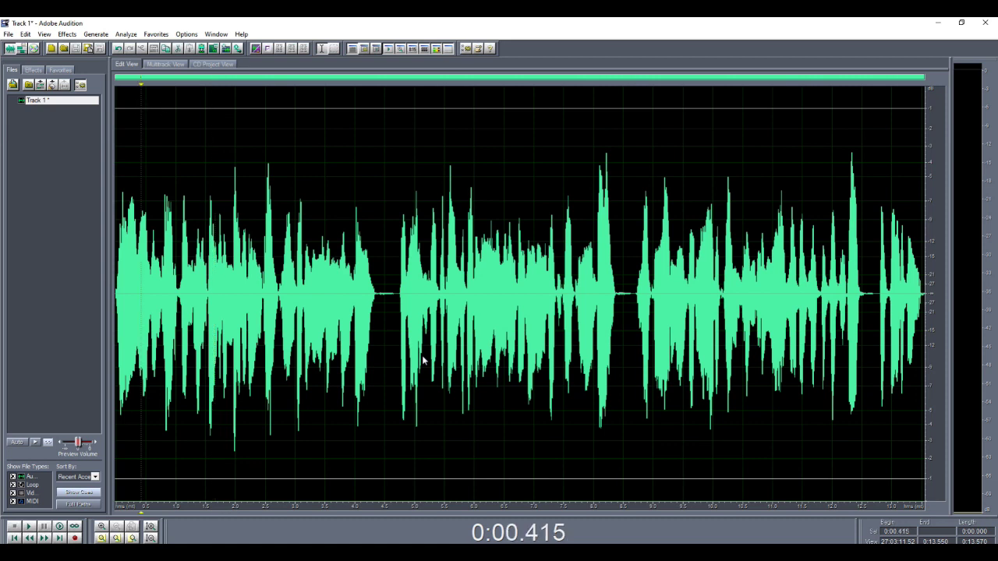
Save As the voiceover to Downloads as TEST FILE.wav in Windows PCM format
left_click(9, 35)
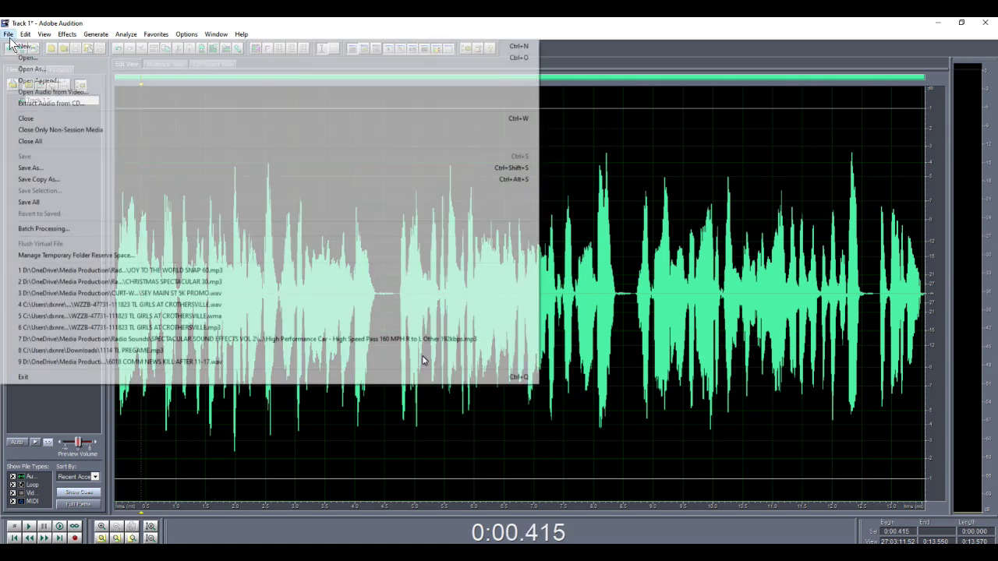
left_click(31, 168)
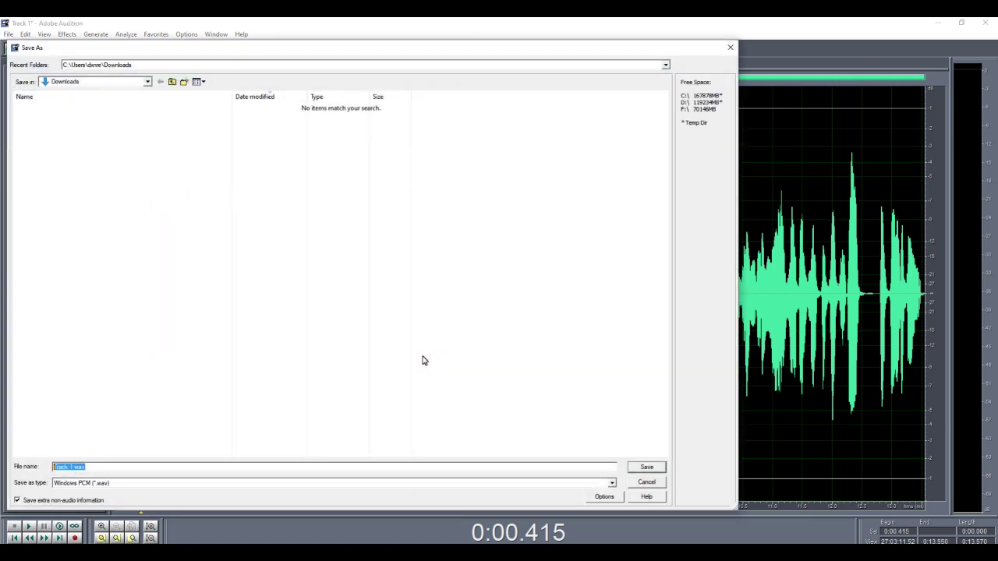
type("TEST FILE")
left_click(649, 469)
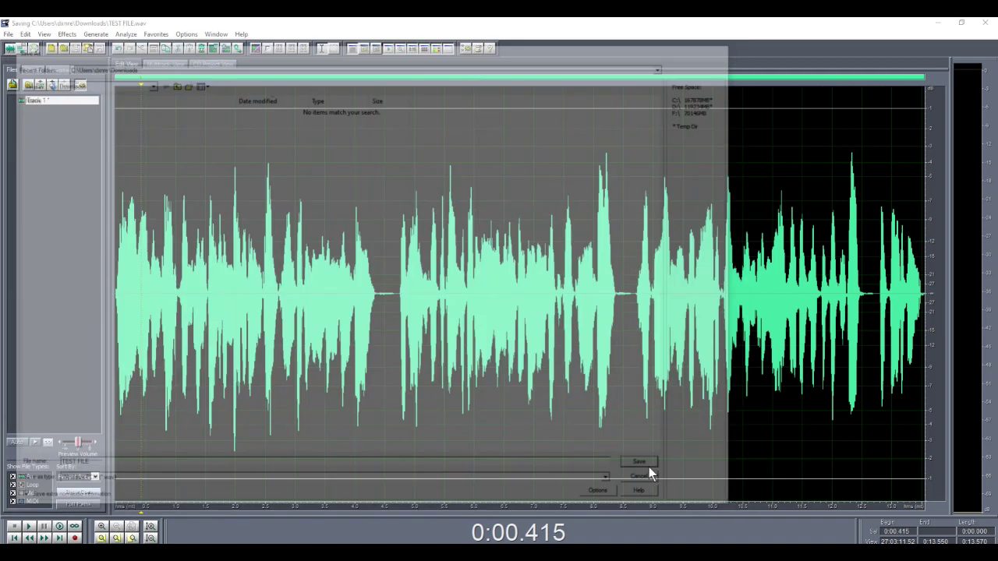
Return to Multitrack View and delete the old recorded clip from Track 1
left_click(164, 64)
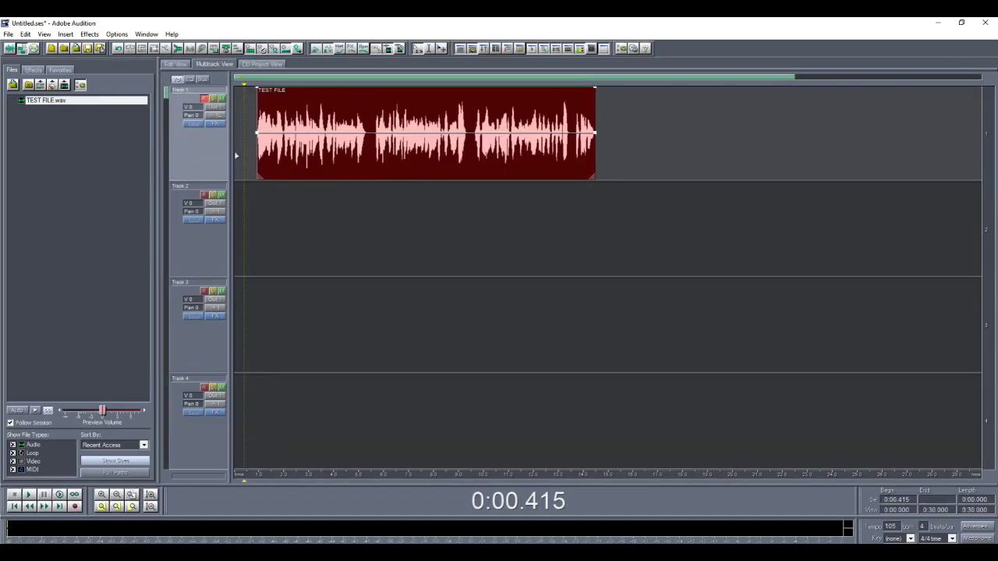
left_click(305, 212)
left_click(304, 141)
key("Delete")
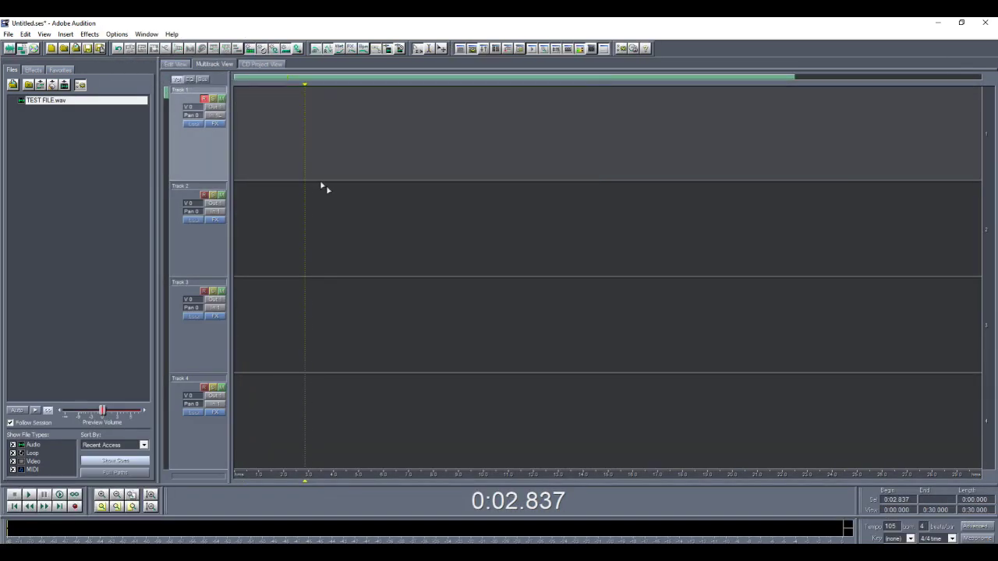
left_click(323, 188)
Drag TEST FILE.wav onto Track 1, slide it to 0:00, and return the playhead to the start
left_click_drag(91, 99, 83, 127)
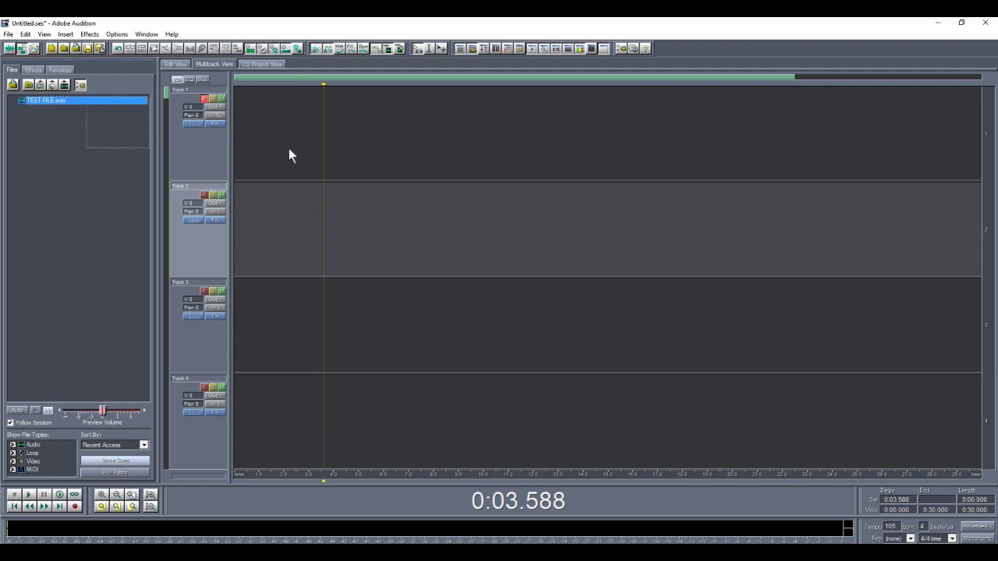
left_click(63, 129)
left_click_drag(31, 99, 274, 142)
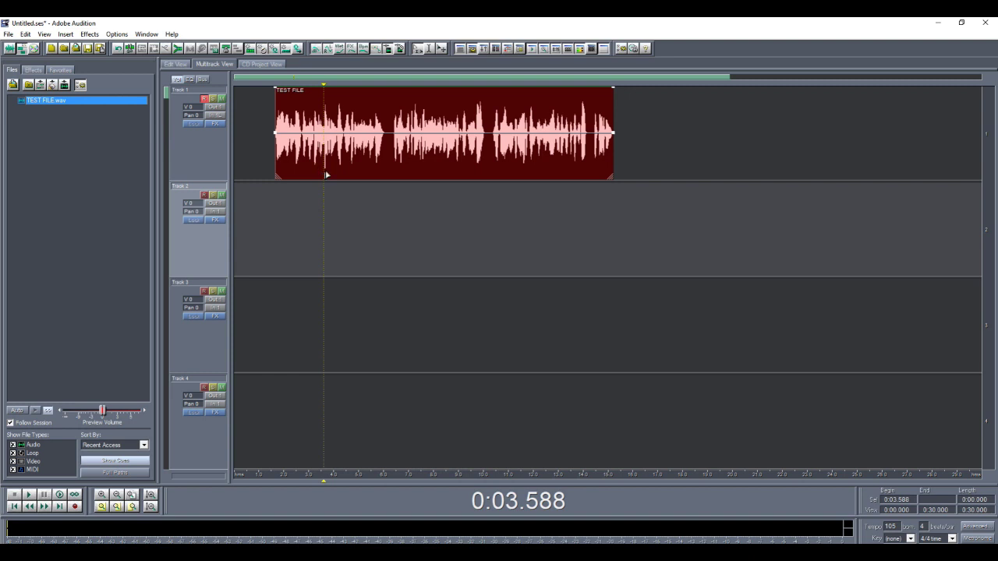
left_click(390, 175)
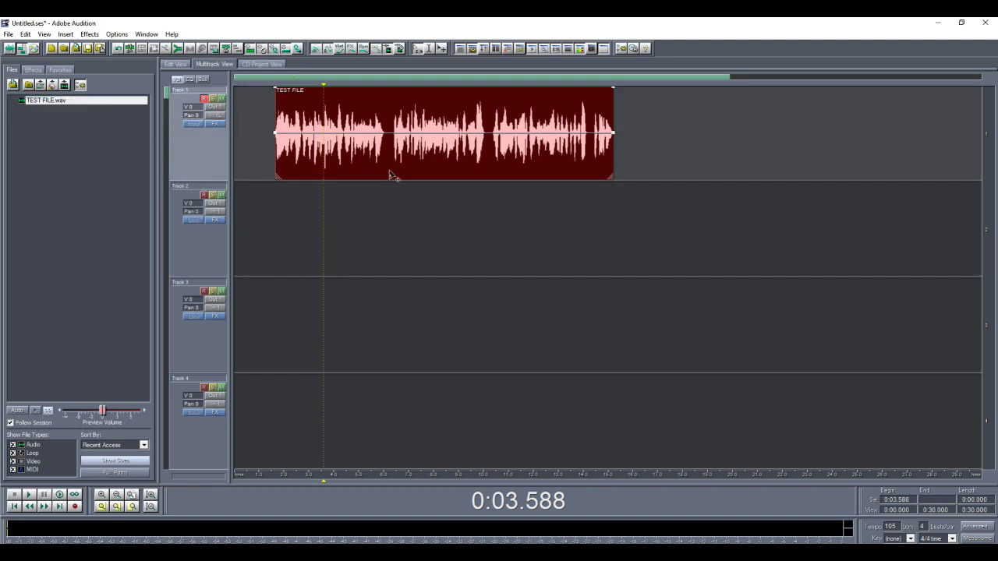
right_click(388, 170)
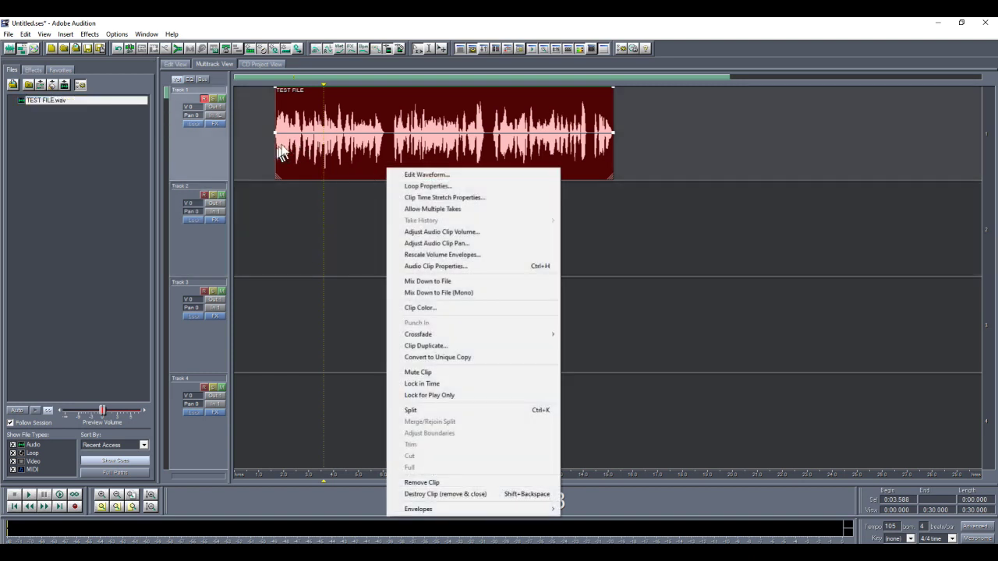
left_click(342, 183)
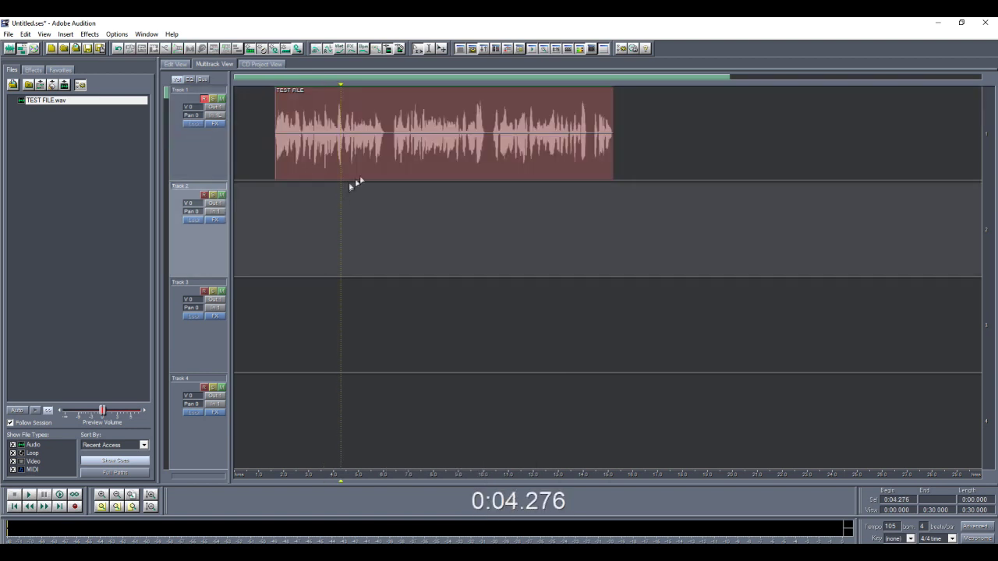
left_click_drag(372, 169, 298, 171)
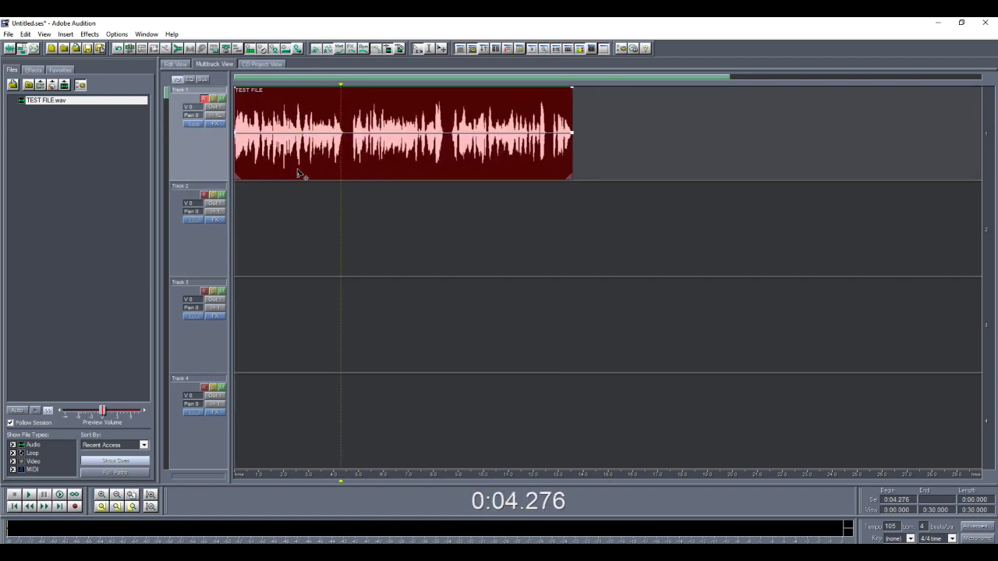
left_click(13, 507)
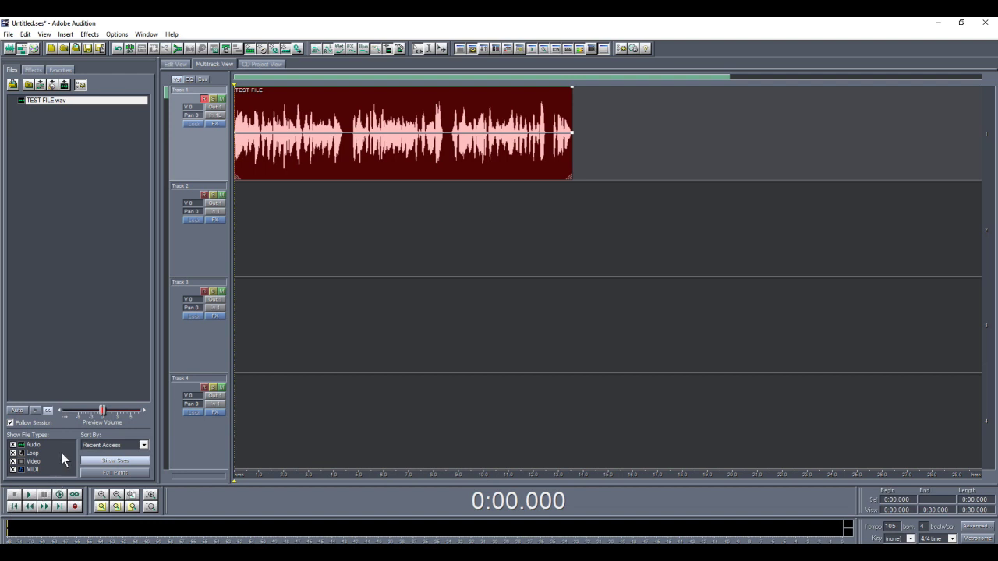
key("space")
double_click(493, 167)
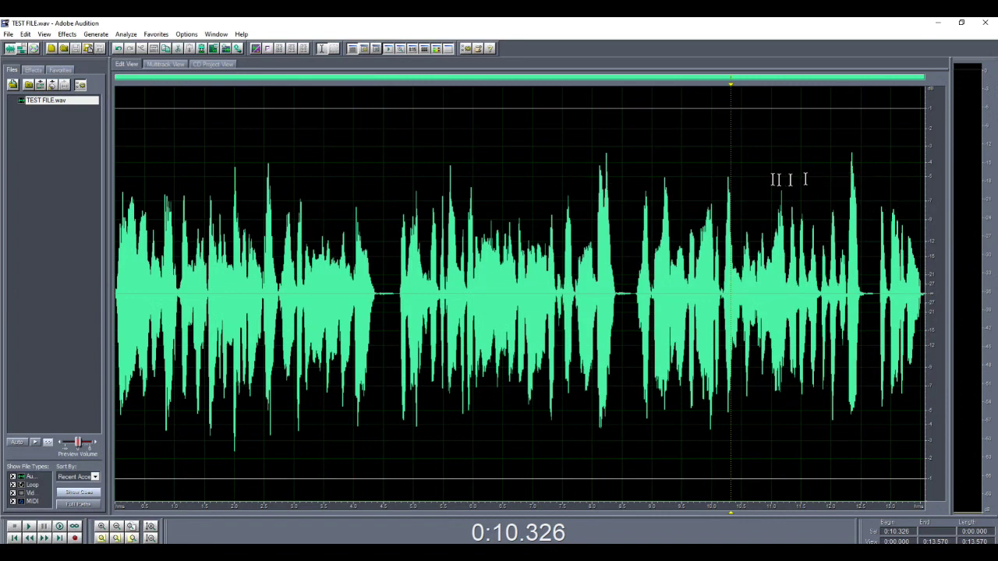
left_click(171, 65)
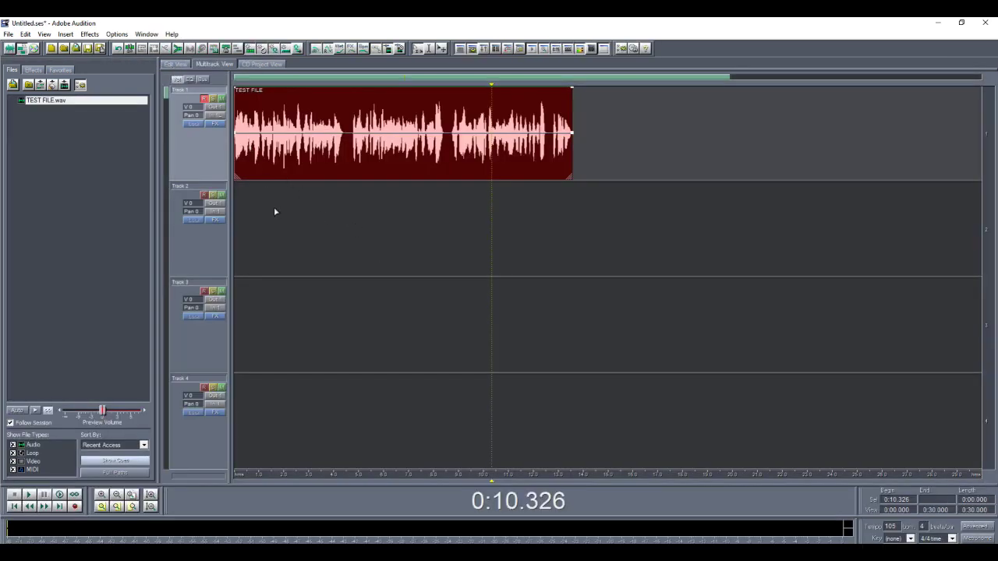
left_click(243, 97)
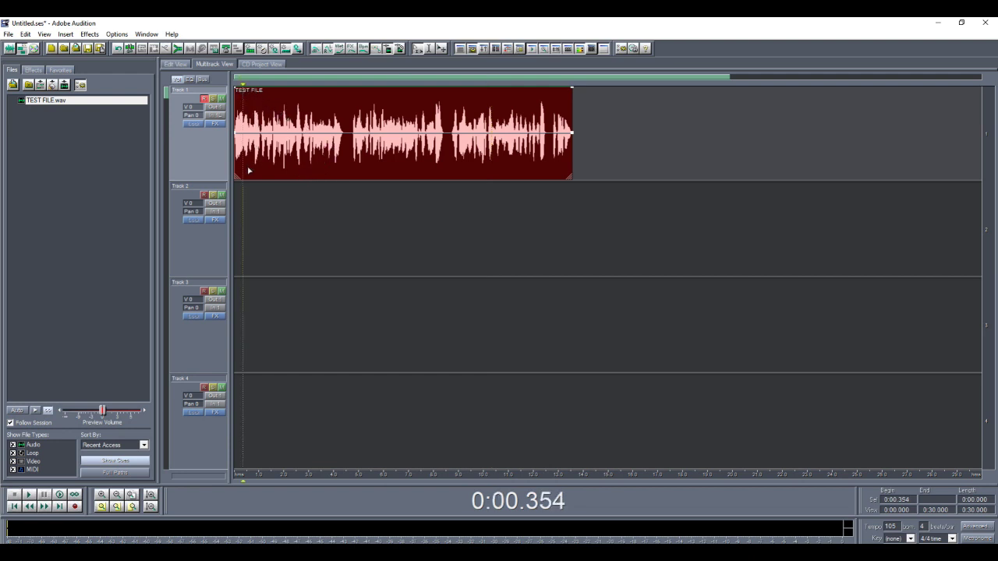
key("space")
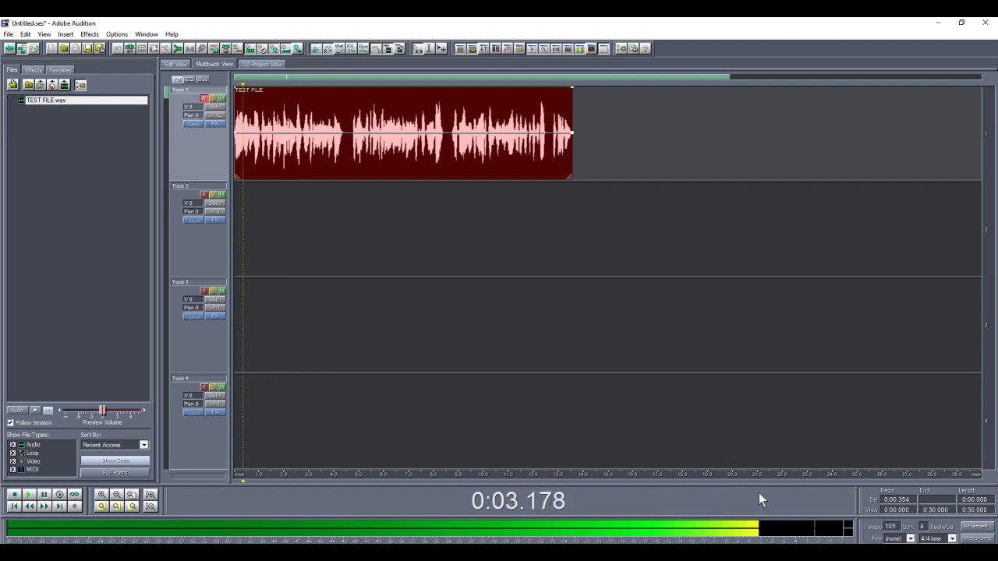
key("space")
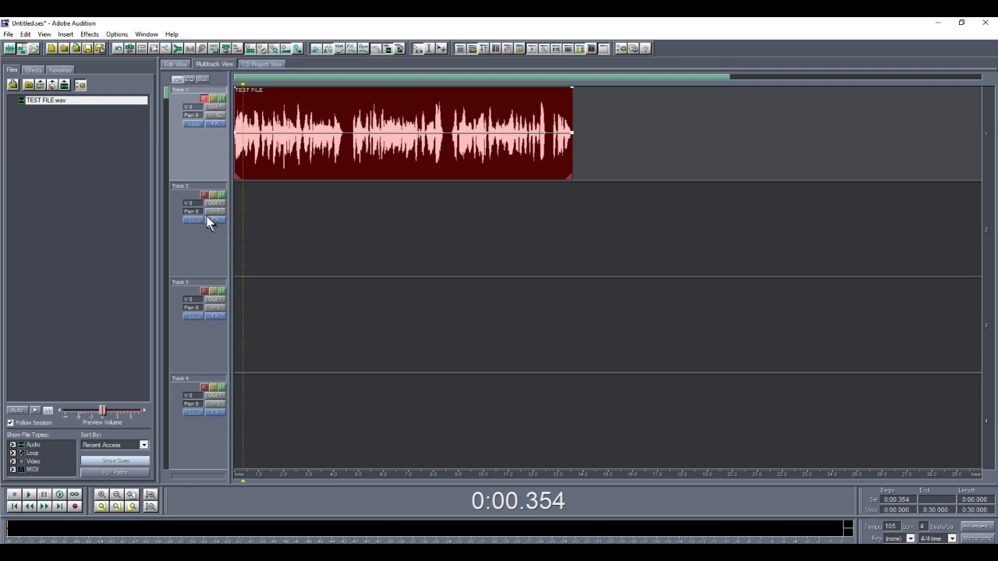
scroll(205, 223, "down", 1)
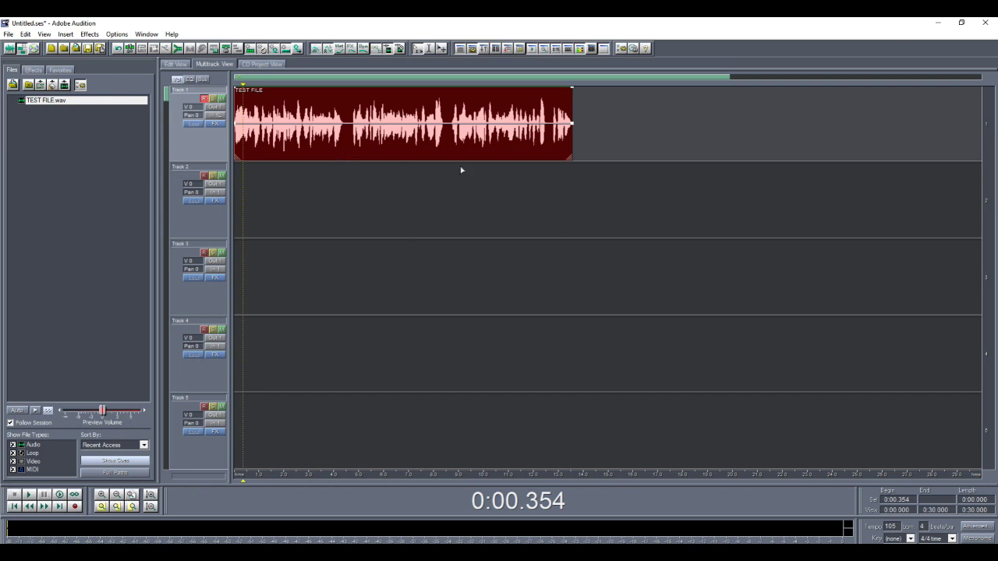
left_click(583, 137)
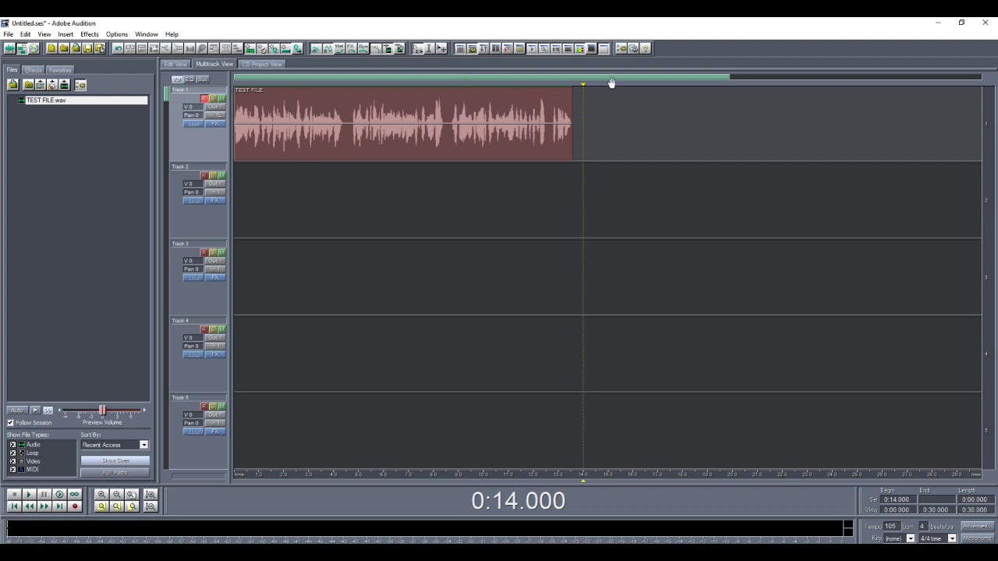
left_click_drag(585, 83, 468, 72)
mouse_move(421, 559)
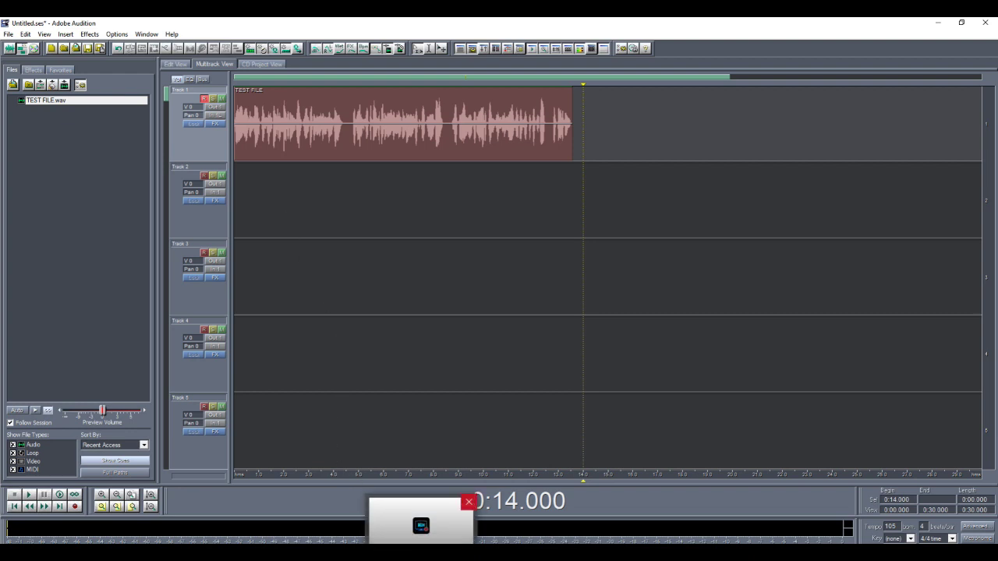
left_click(421, 524)
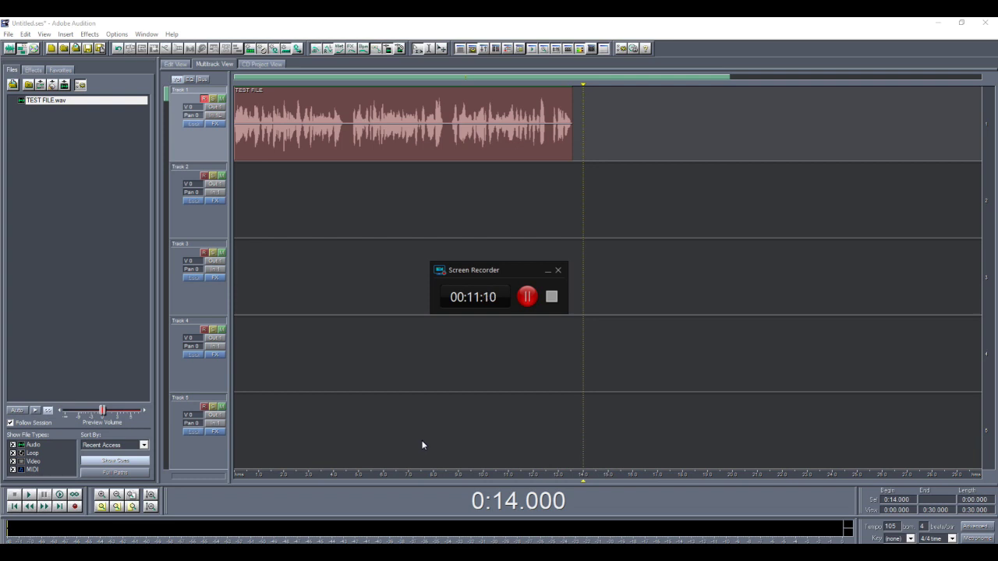